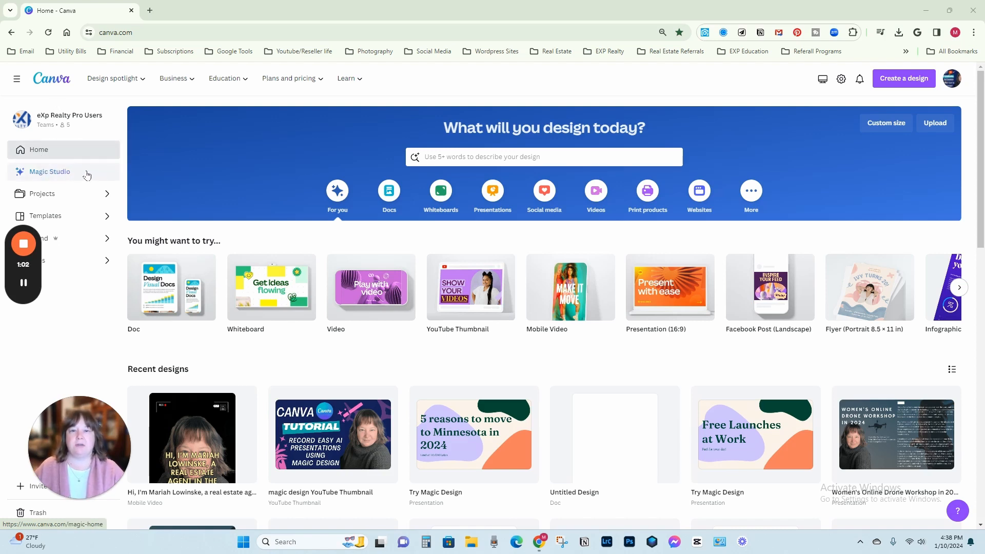
# Open Magic Design for video from Magic Studio and start a new video with it.
pyautogui.click(86, 174)
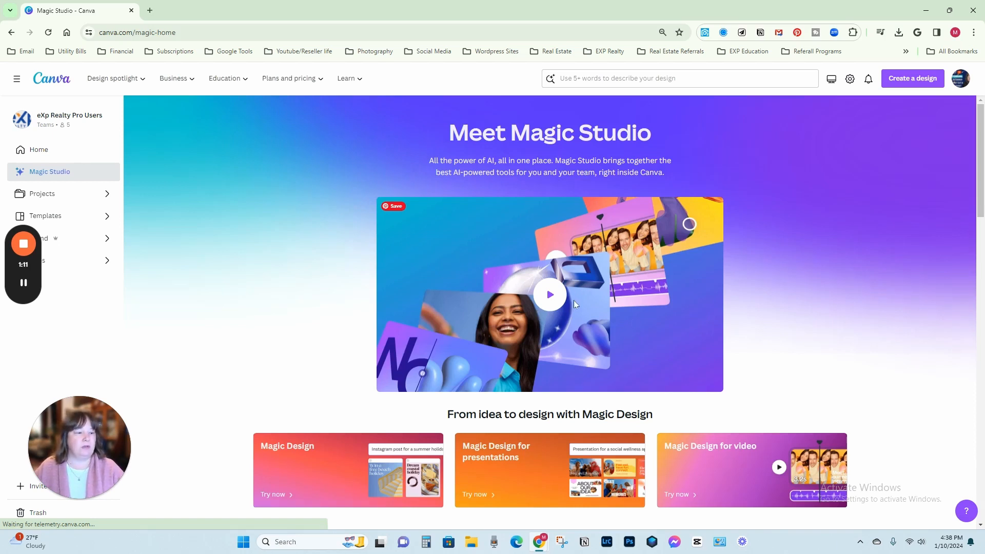
pyautogui.scroll(-2, 432, 310)
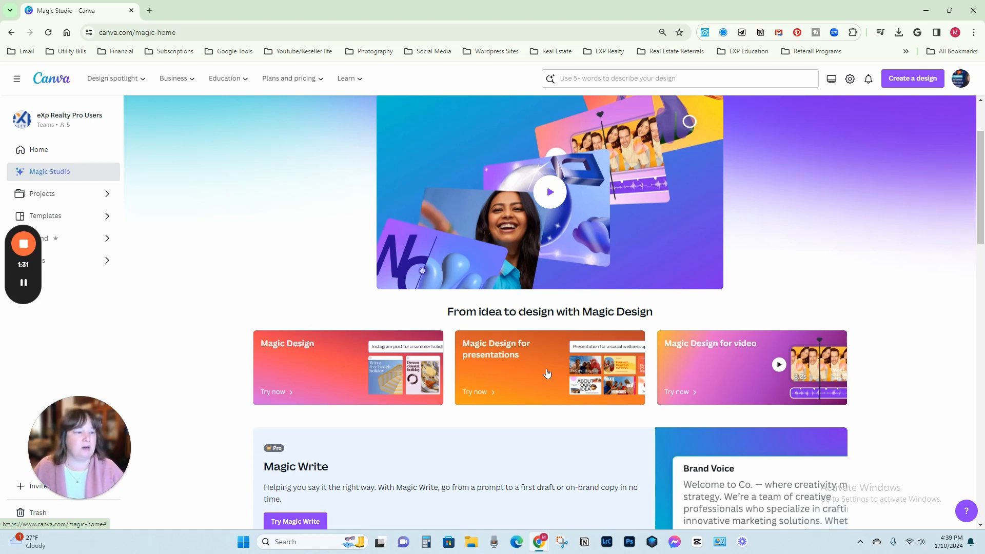
pyautogui.click(752, 370)
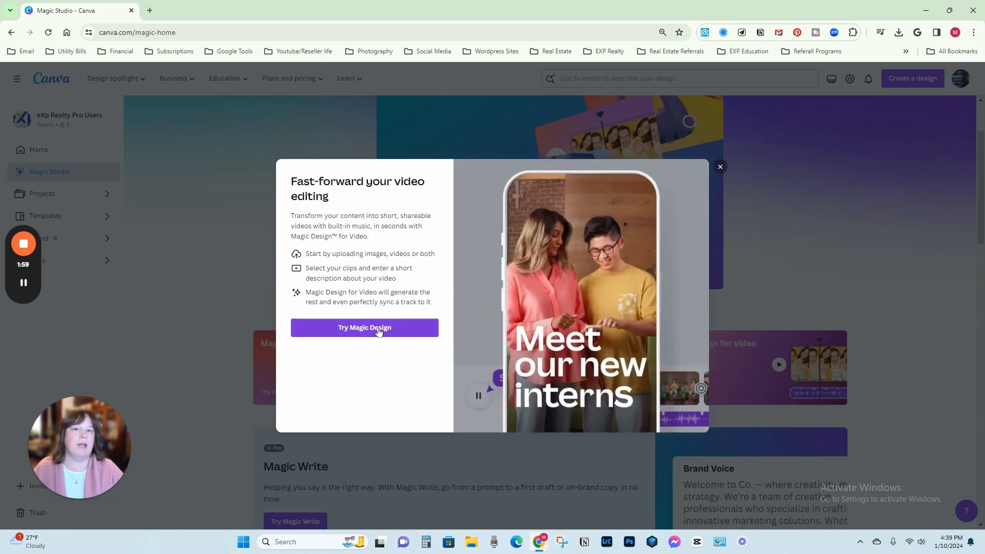
pyautogui.click(379, 329)
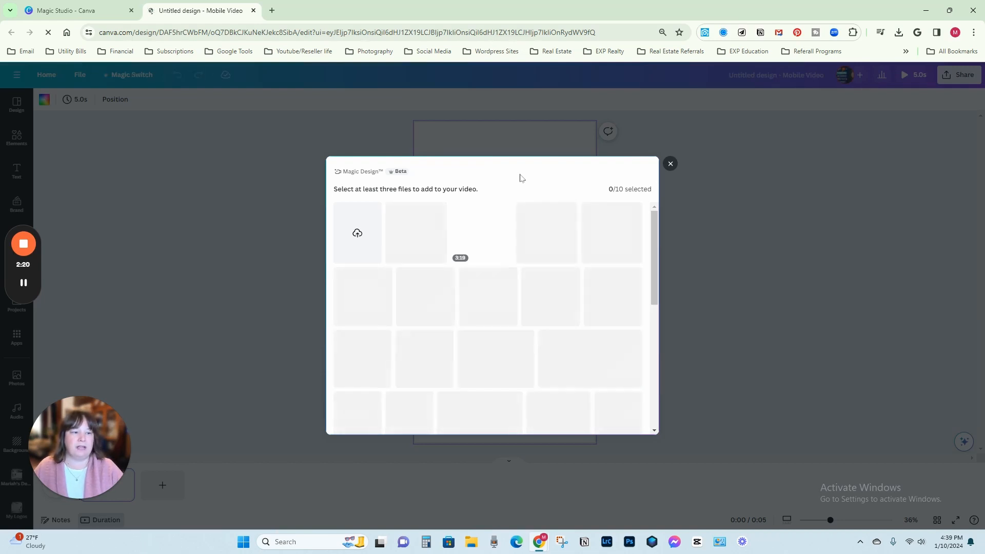
# Add the 24.2-second snowy city skyline clip to the files selected for the video.
pyautogui.moveTo(483, 243)
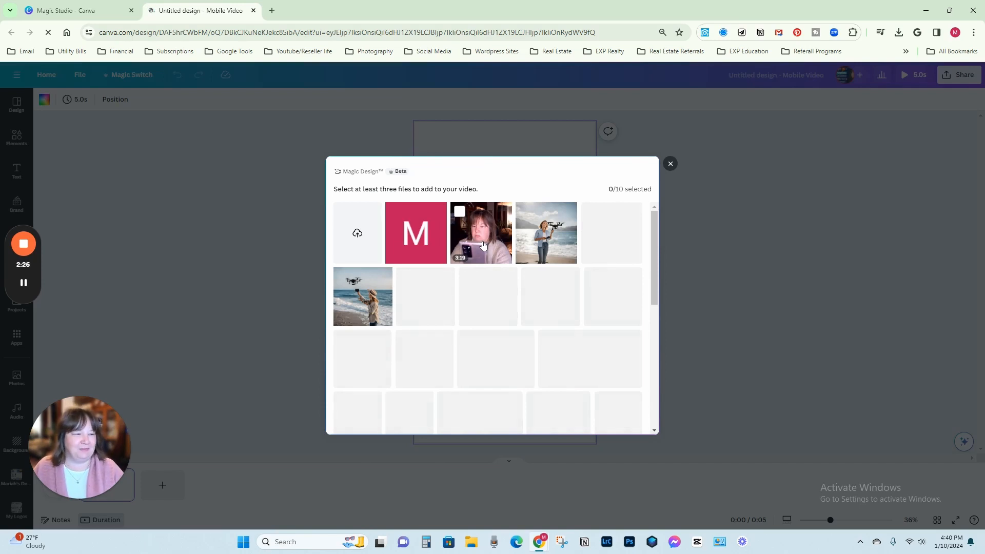
pyautogui.scroll(-1, 483, 245)
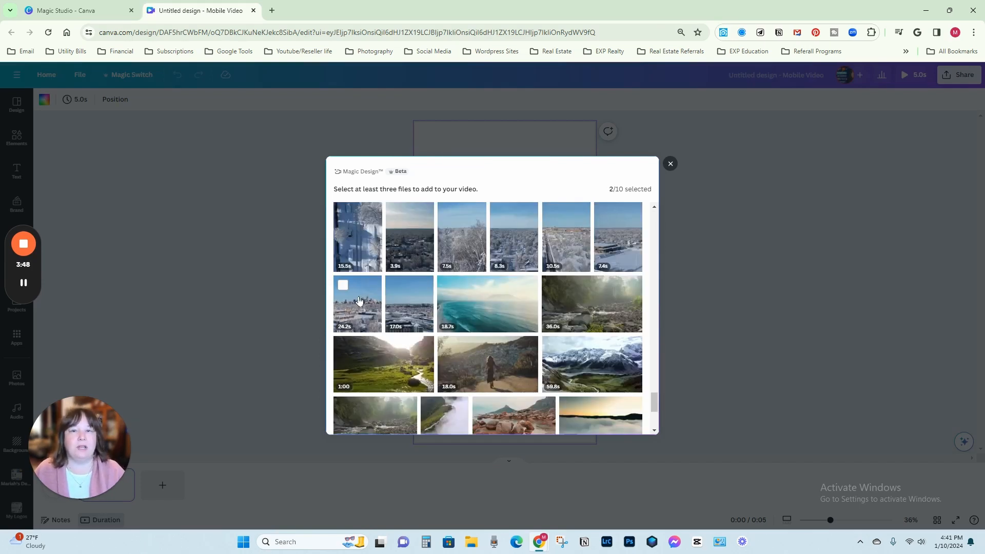
pyautogui.click(359, 303)
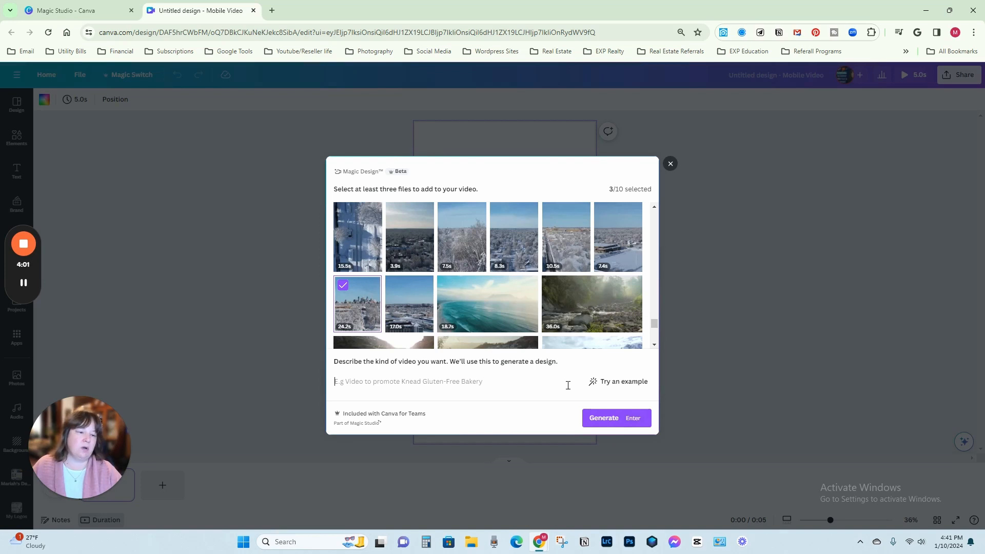
# Describe the video as an introduction to the agent, with her full name, "as a real estate agent here in the twin cities", and generate it.
pyautogui.press('Return')
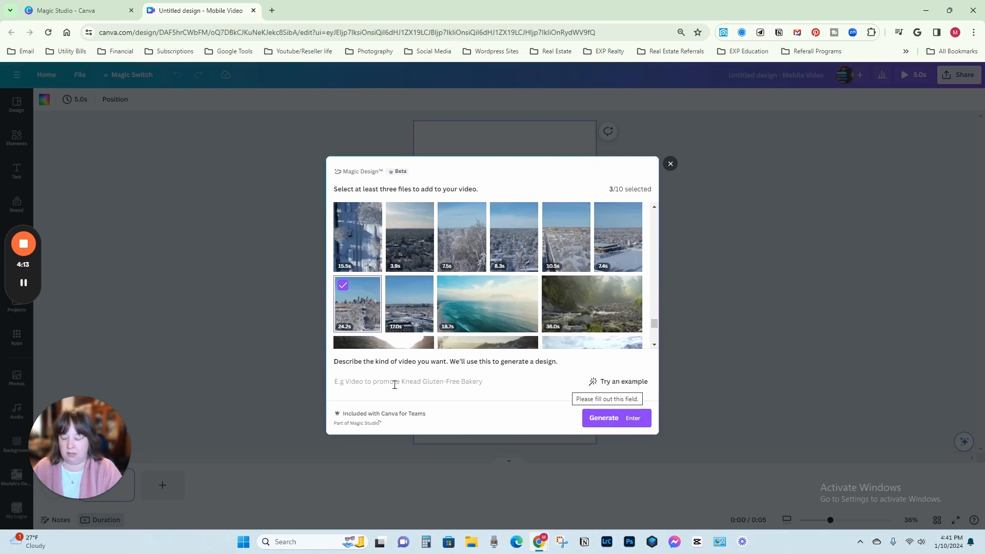
pyautogui.write('Intro')
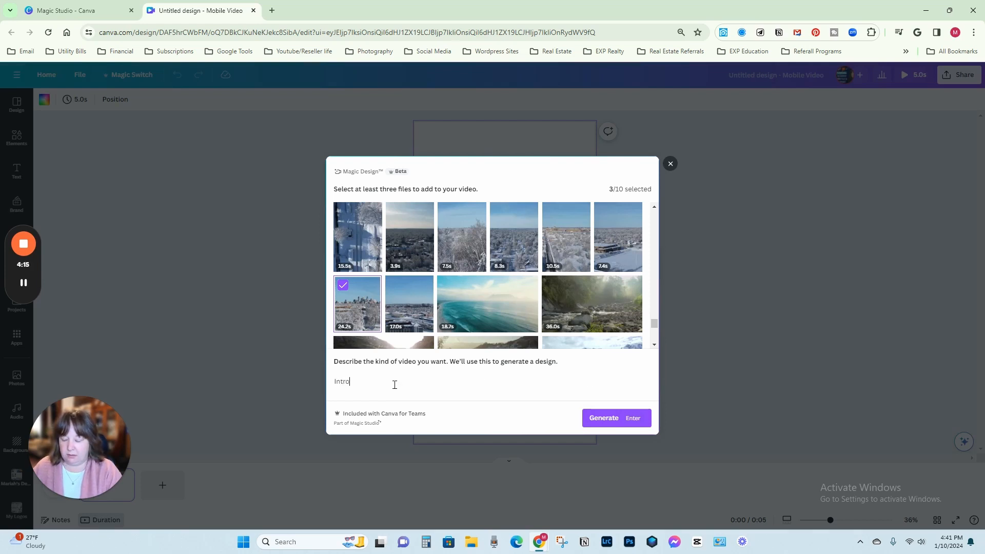
pyautogui.write('duction to me as')
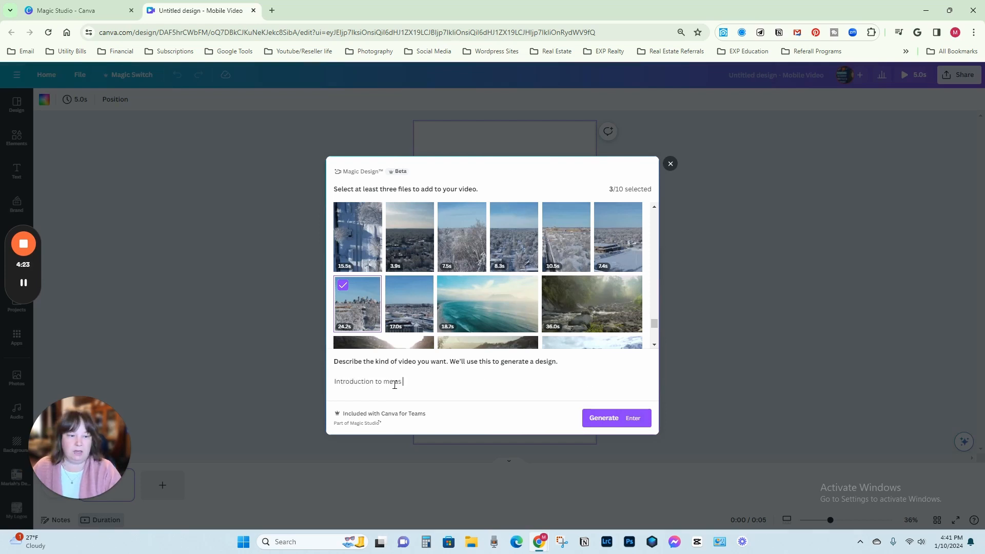
pyautogui.press('BackSpace')
pyautogui.press('BackSpace')
pyautogui.press('BackSpace')
pyautogui.write('Mariah Lowinske as a real estate agent here in the twin cities')
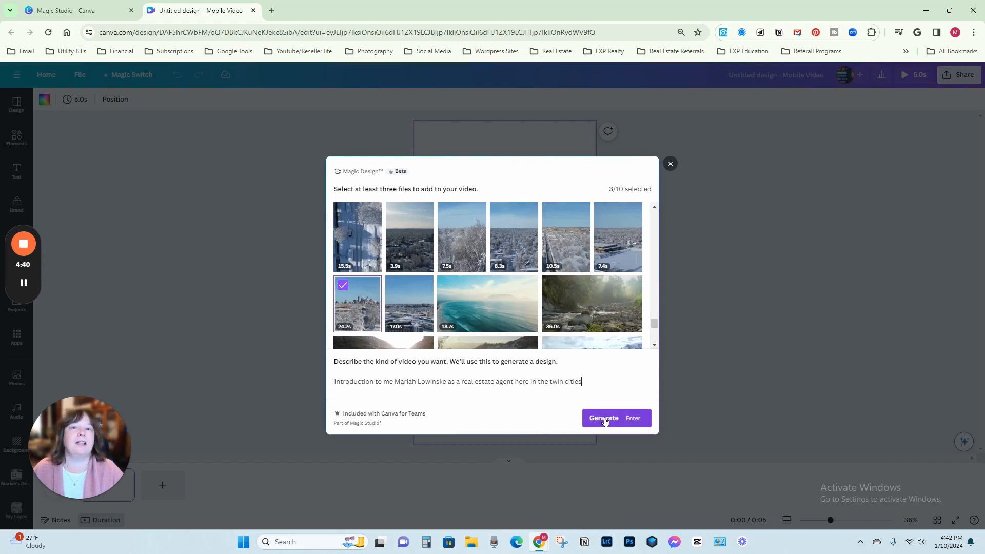
pyautogui.click(604, 419)
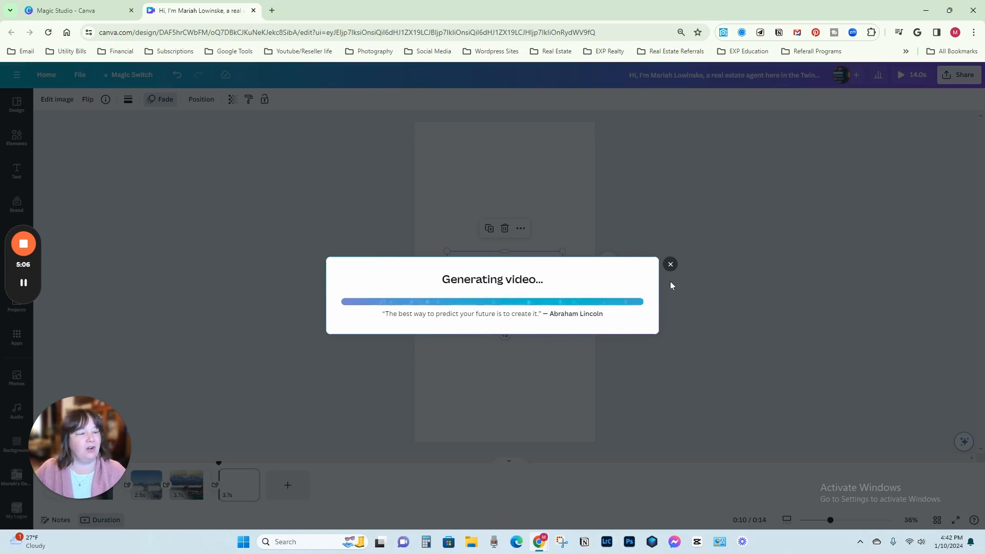
# Dismiss the video generation progress window to get to the design.
pyautogui.moveTo(75, 423)
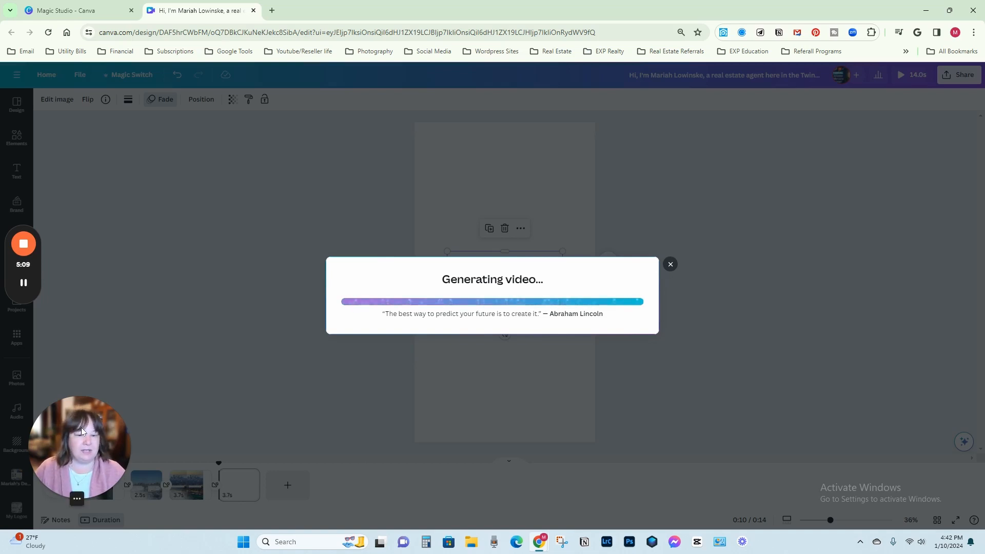
pyautogui.moveTo(81, 426); pyautogui.dragTo(88, 375)
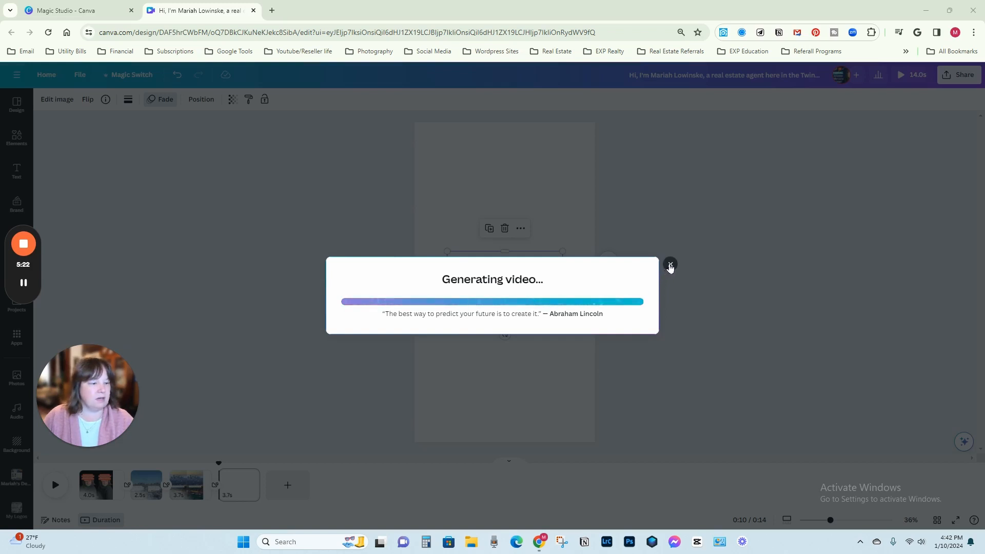
pyautogui.click(670, 265)
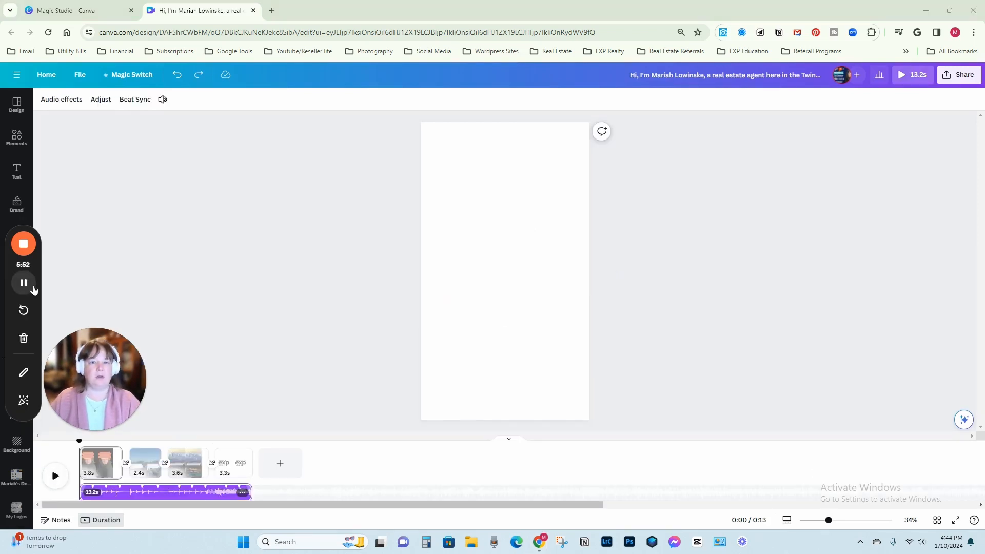
# Play the generated video and delete the logo from its last page.
pyautogui.click(55, 477)
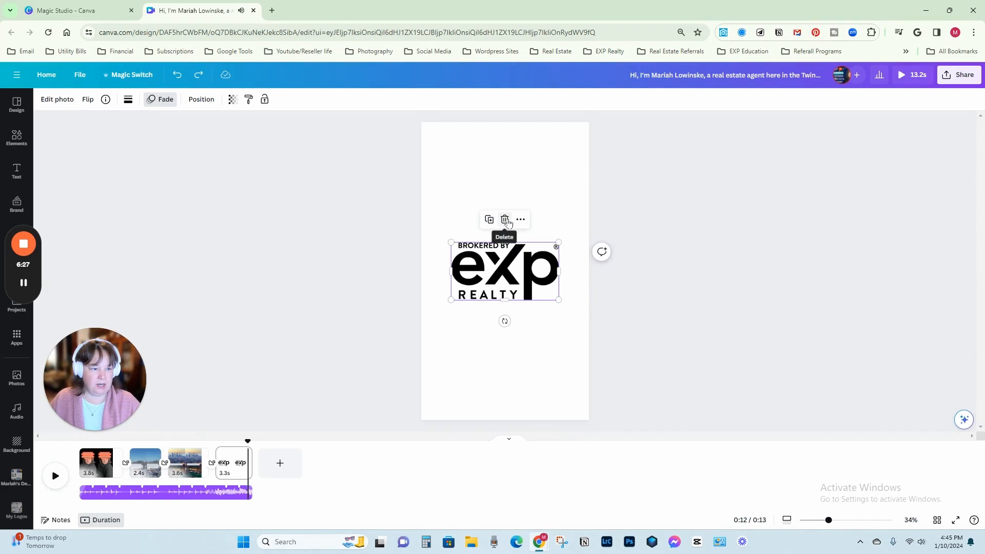
pyautogui.click(505, 220)
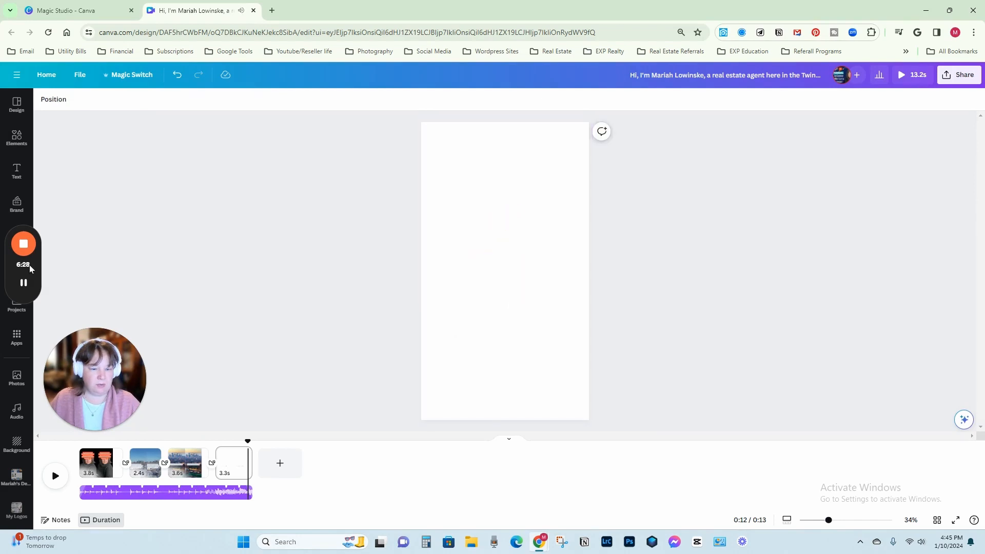
pyautogui.moveTo(61, 221); pyautogui.dragTo(96, 139)
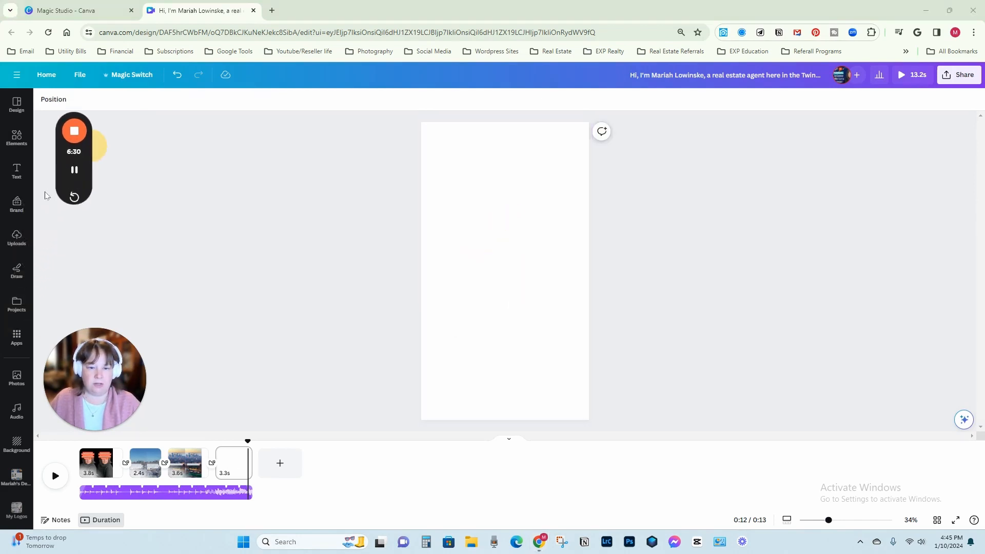
# Add the black eXp Realty logo from the brand kit to the last page and enlarge it to most of the page width.
pyautogui.click(16, 202)
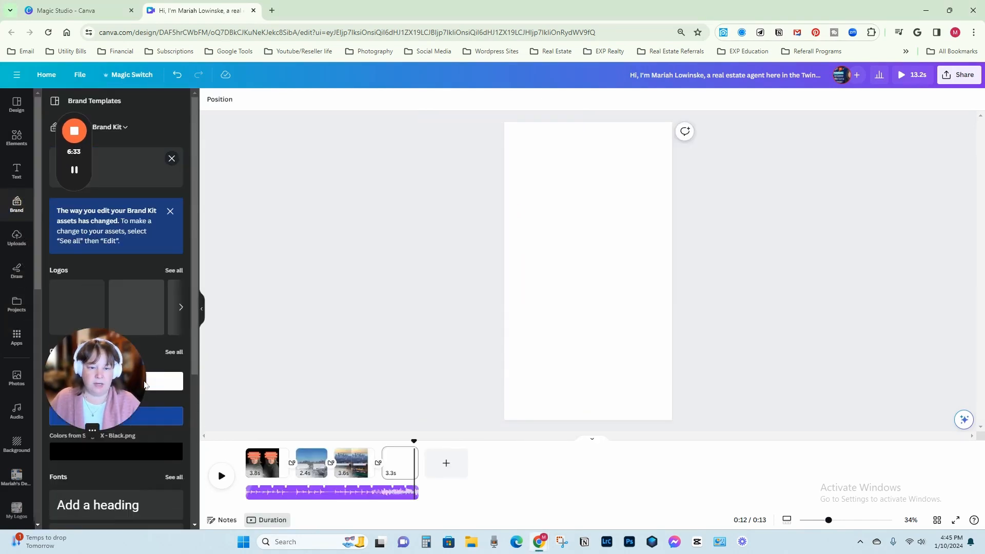
pyautogui.click(174, 277)
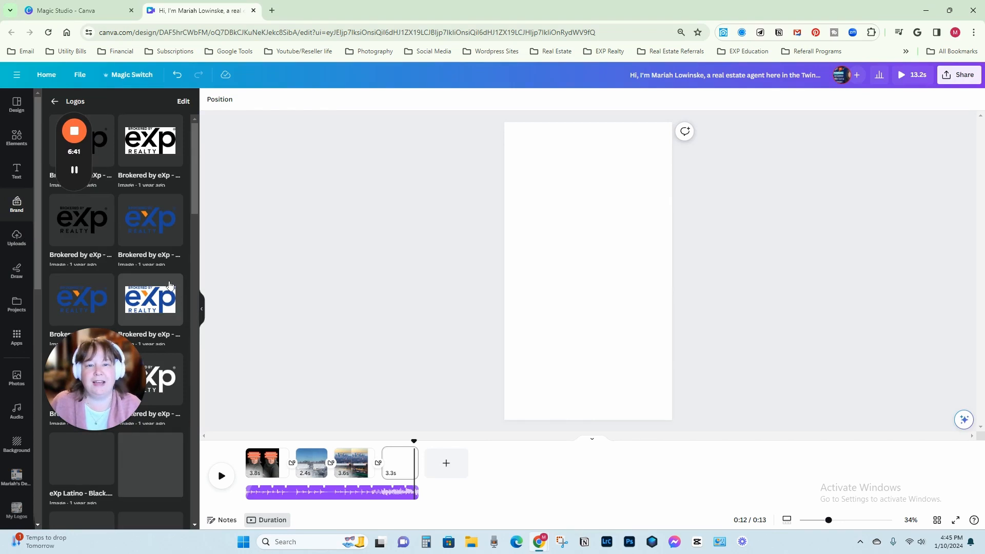
pyautogui.scroll(-5, 170, 272)
pyautogui.scroll(-5, 170, 269)
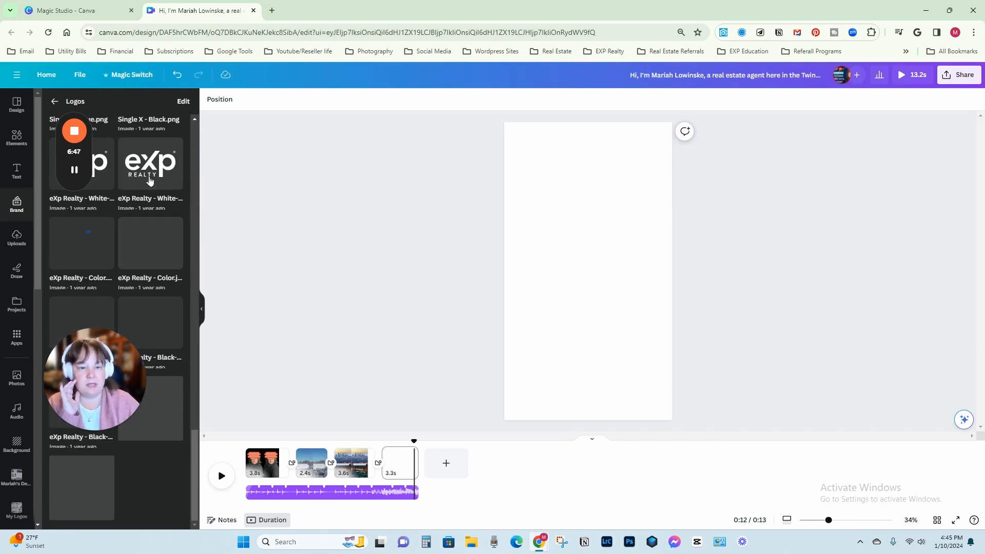
pyautogui.click(160, 323)
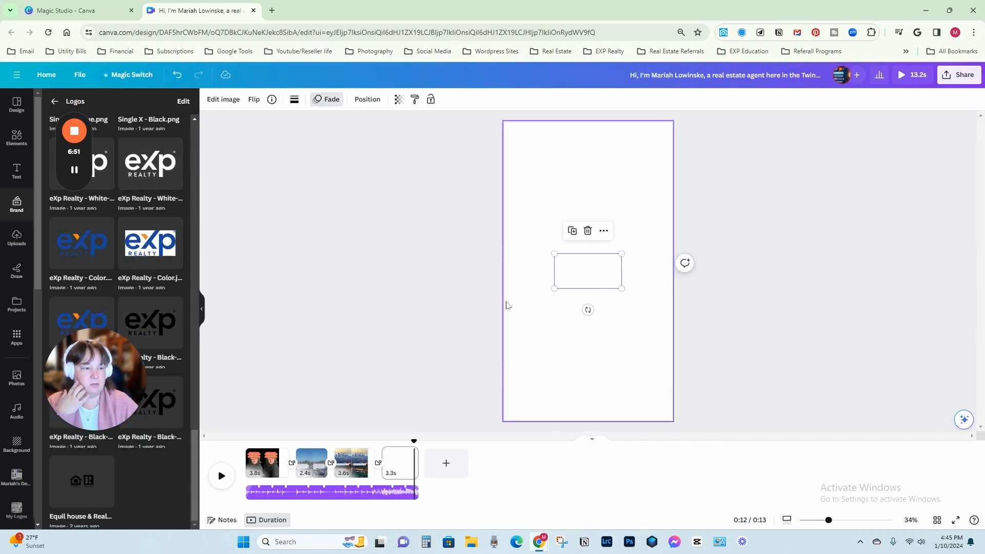
pyautogui.moveTo(589, 268); pyautogui.dragTo(611, 297)
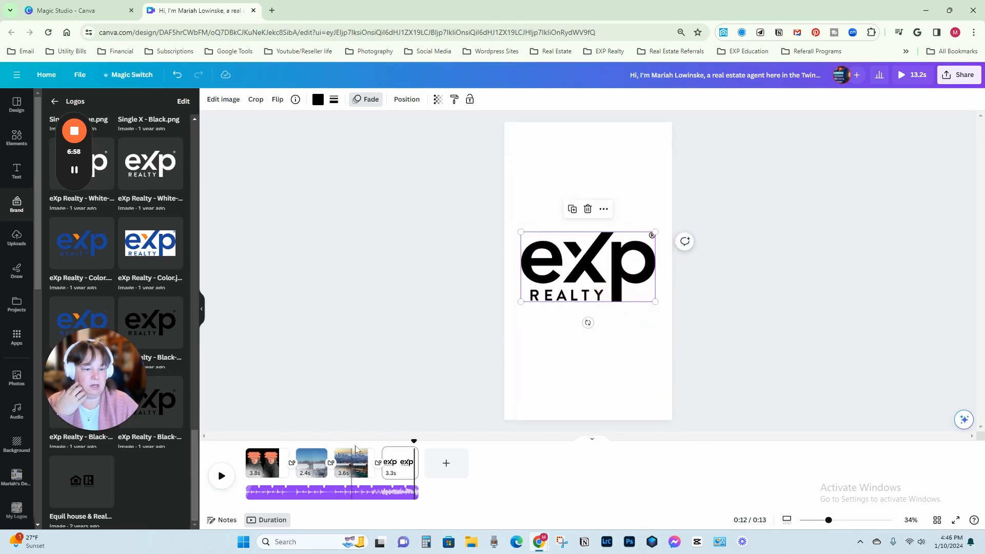
# Play the video to review the new logo on the last page and the greeting page.
pyautogui.click(381, 456)
pyautogui.click(221, 477)
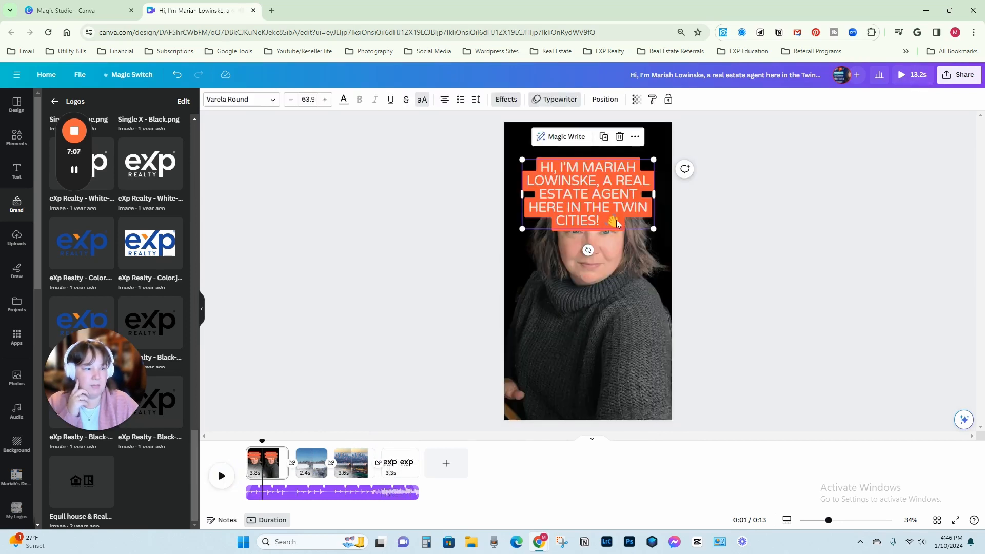
pyautogui.click(636, 215)
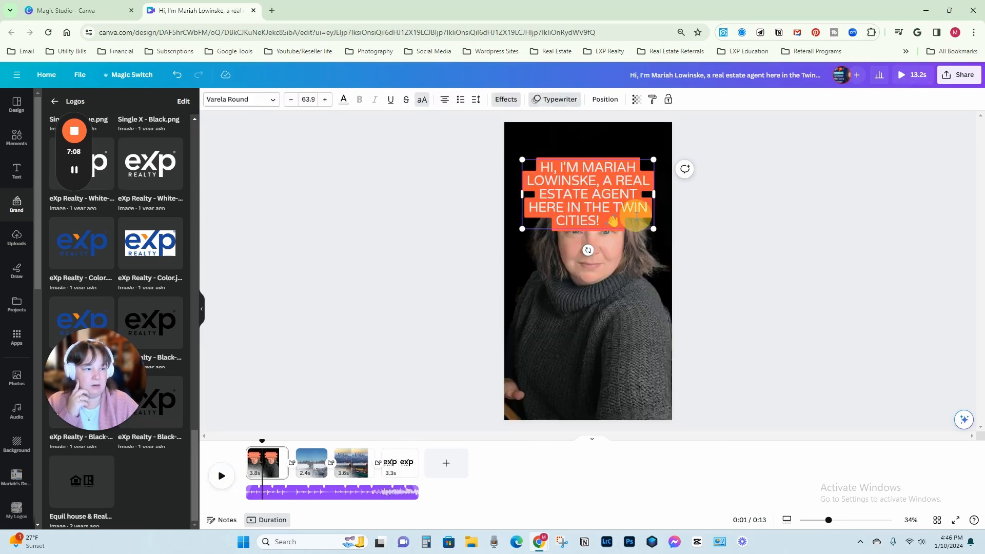
pyautogui.click(642, 225)
pyautogui.click(634, 197)
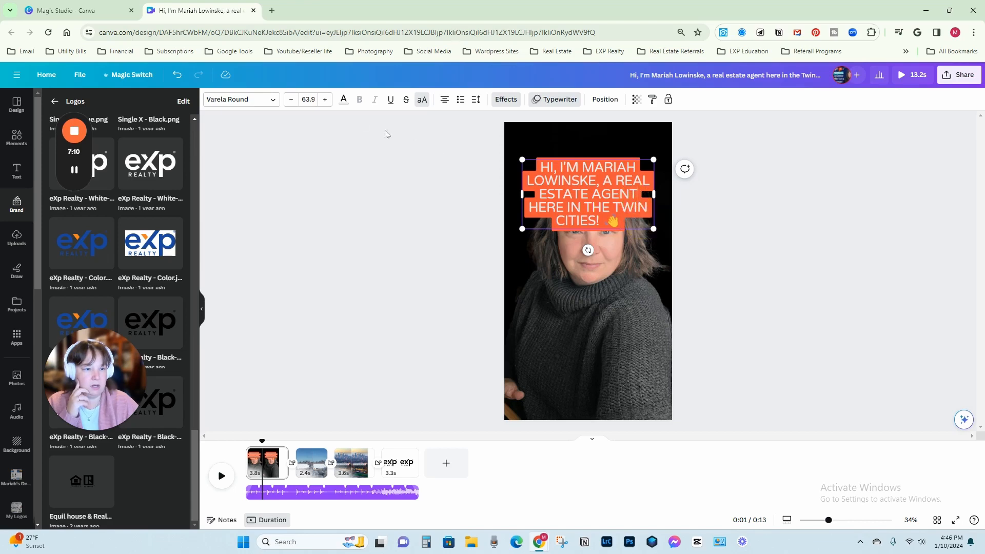
pyautogui.click(343, 99)
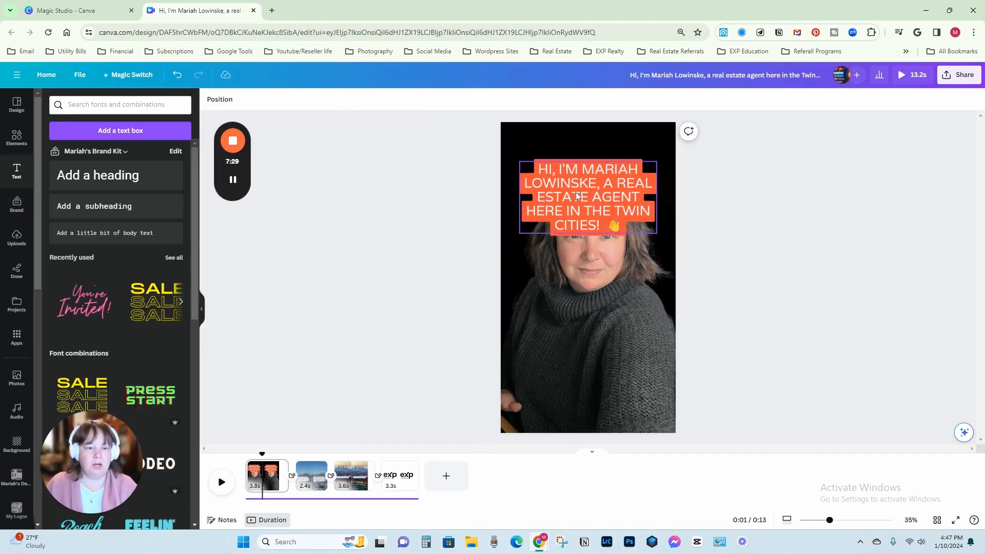
# Compare background effect colors behind the first page's greeting text, including white, light grey and light blue, and apply the brand kit's Single X dark blue.
pyautogui.click(577, 195)
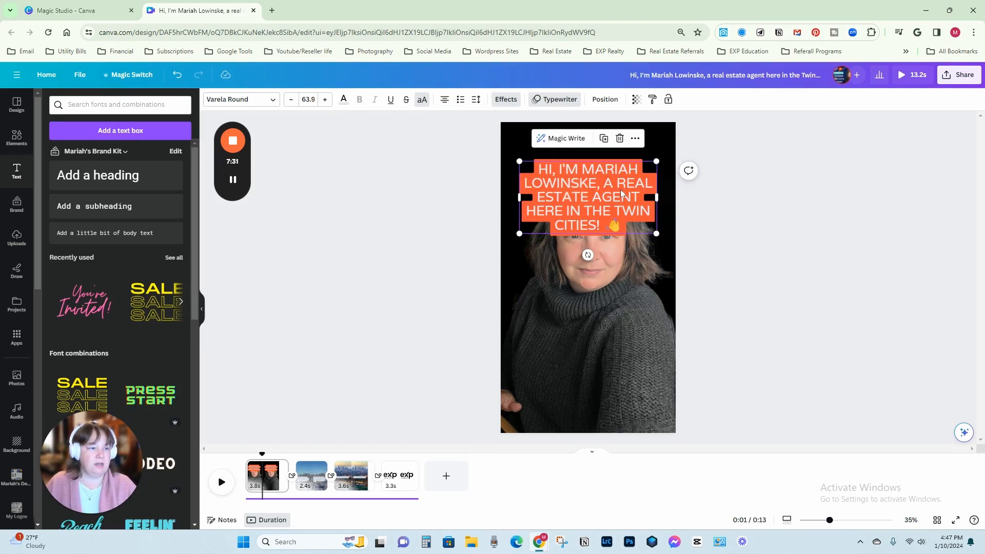
pyautogui.click(506, 99)
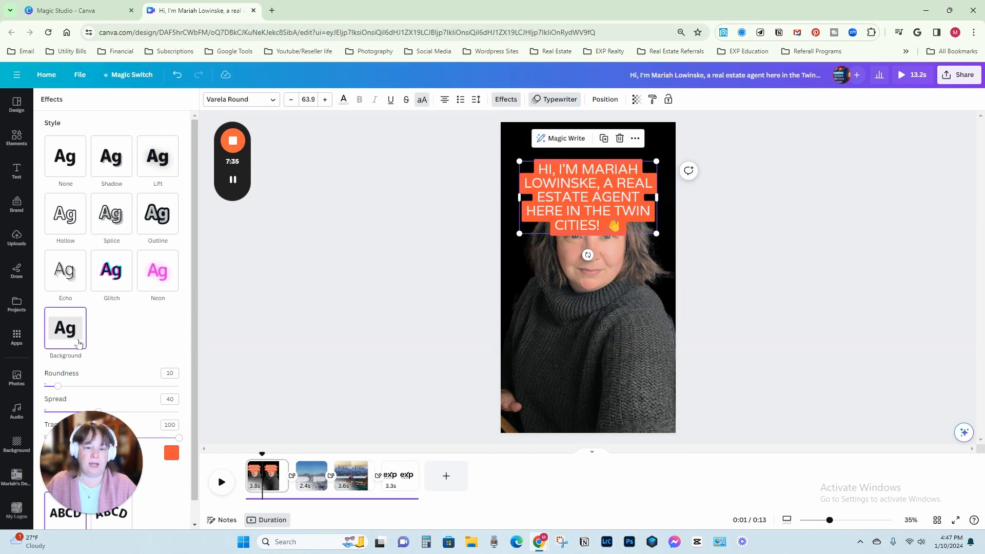
pyautogui.click(170, 456)
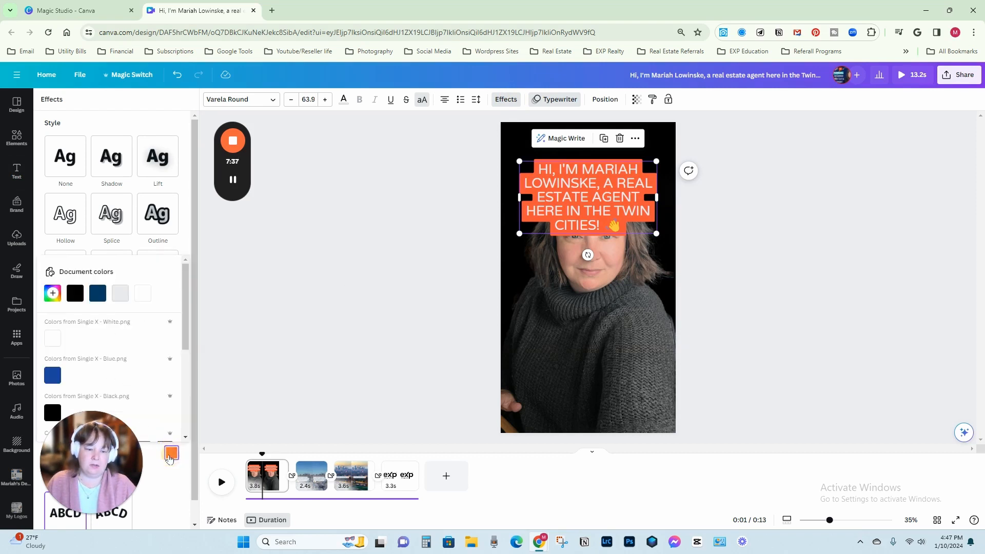
pyautogui.click(53, 377)
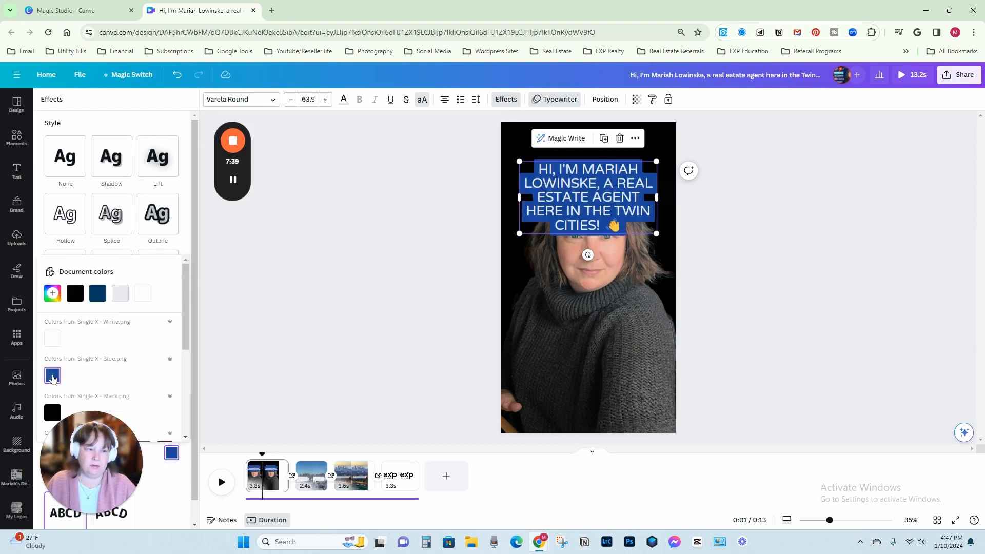
pyautogui.click(53, 338)
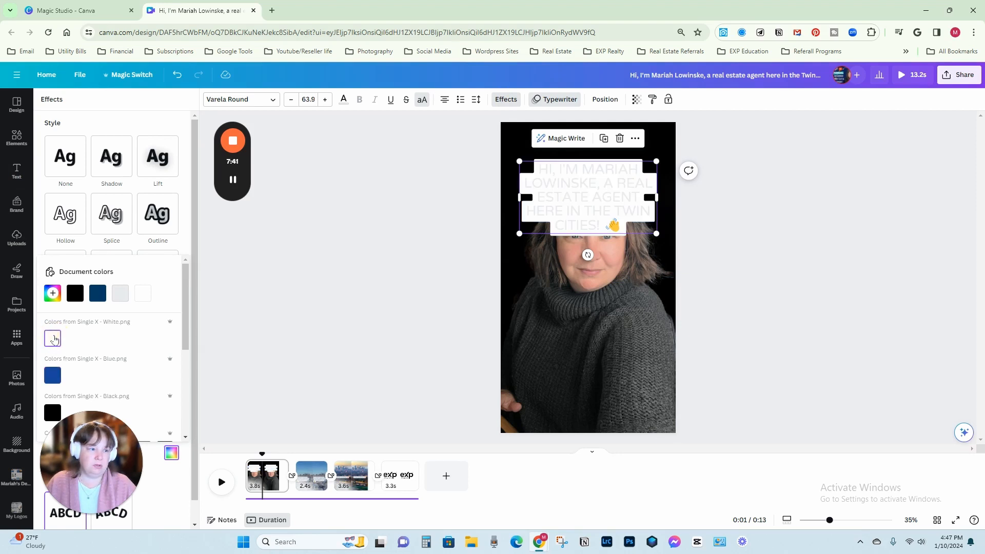
pyautogui.click(123, 298)
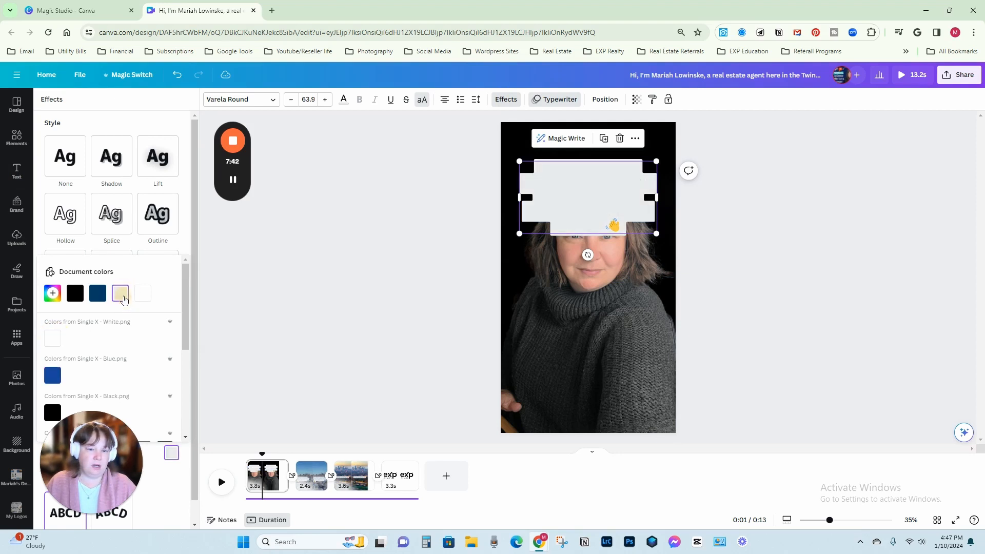
pyautogui.click(77, 292)
pyautogui.scroll(-2, 78, 291)
pyautogui.click(98, 347)
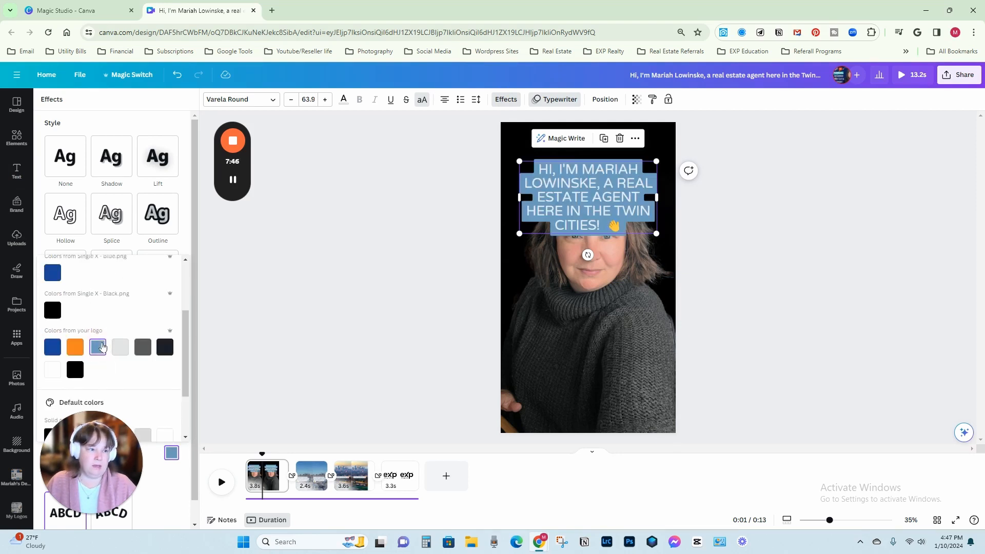
pyautogui.click(58, 279)
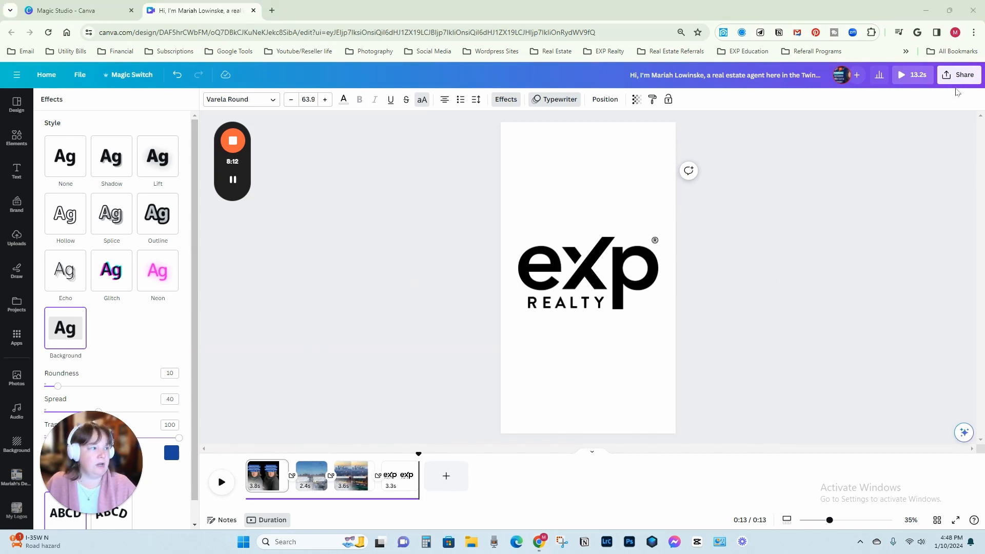
# Download all four pages of the design as one MP4 video in 1080p HD quality.
pyautogui.click(949, 76)
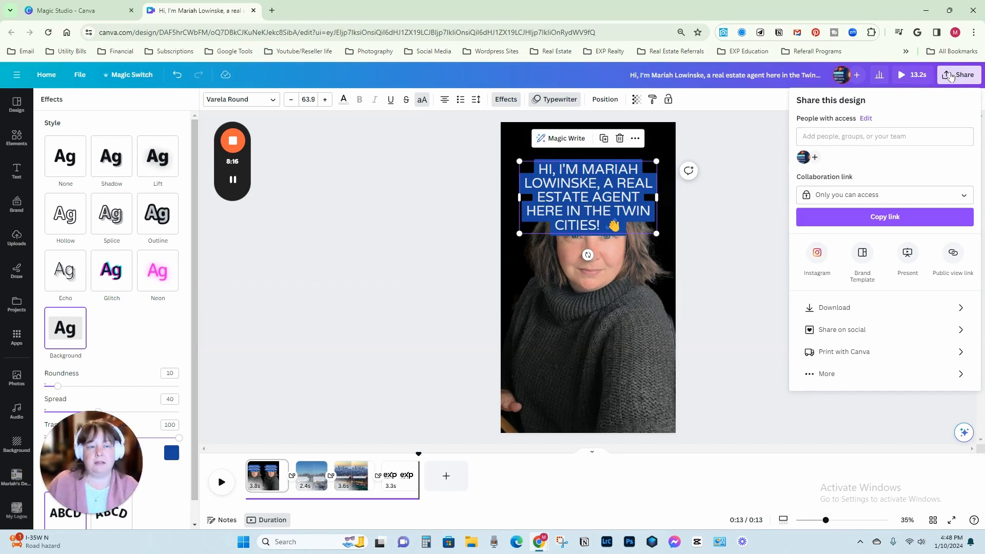
pyautogui.click(861, 311)
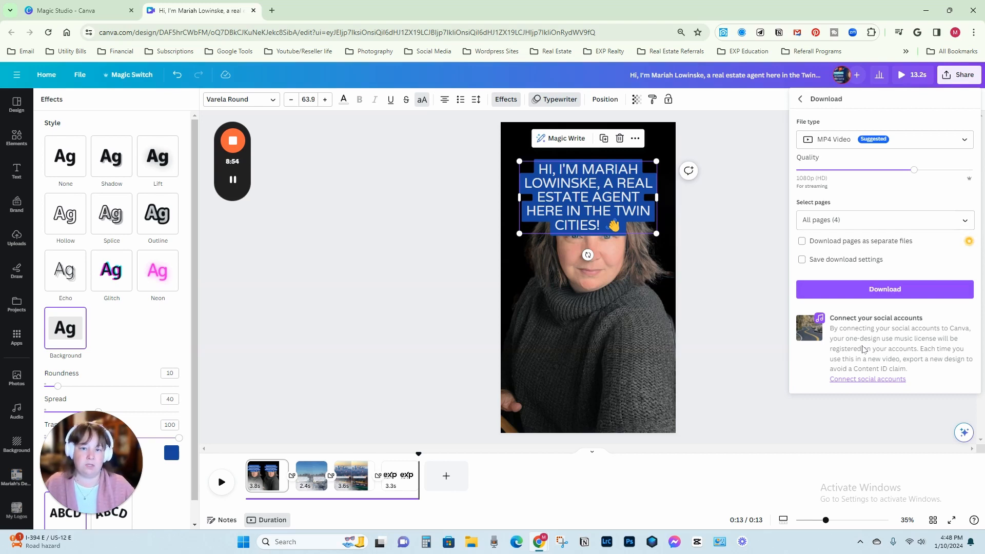
pyautogui.click(880, 289)
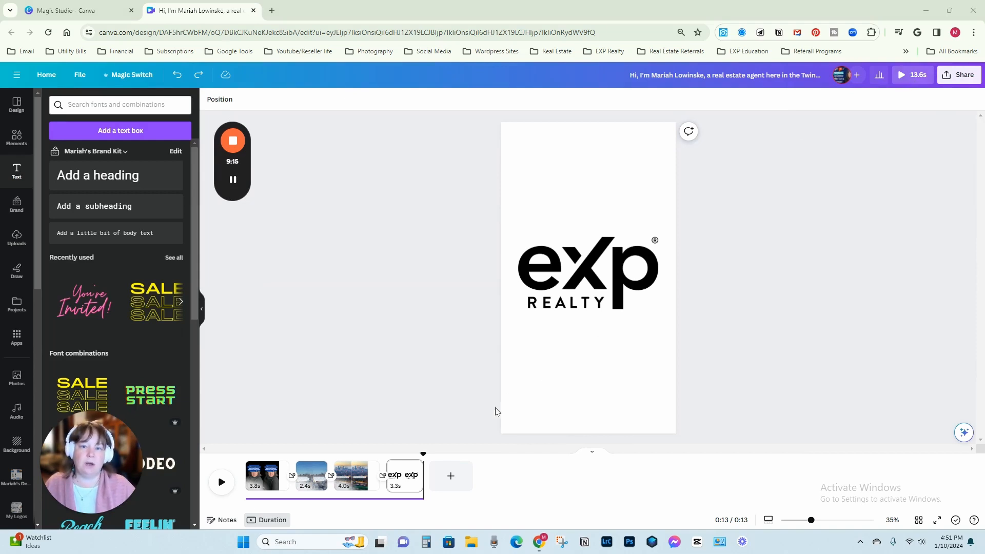
# Shorten the third page with the city skyline to 3.8 seconds on the timeline.
pyautogui.click(406, 482)
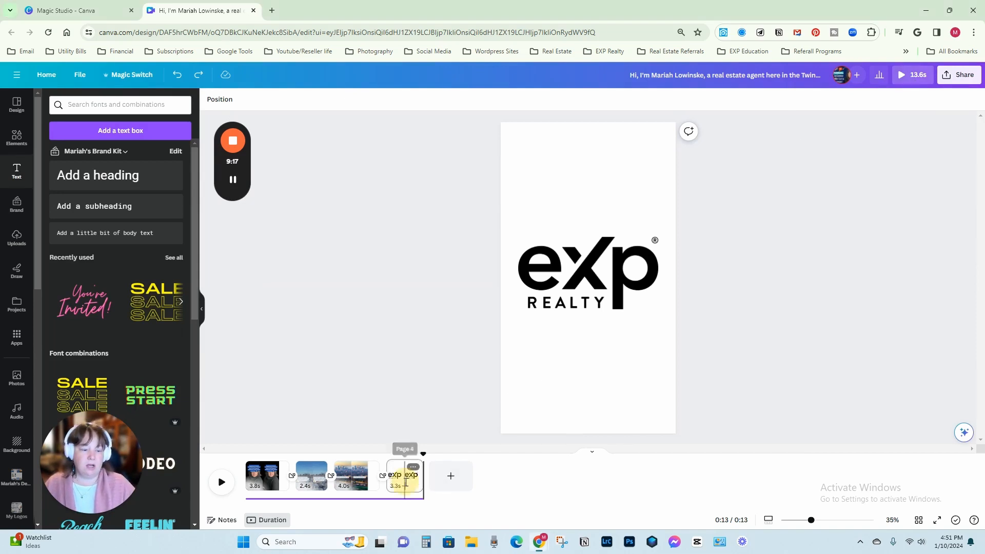
pyautogui.click(357, 483)
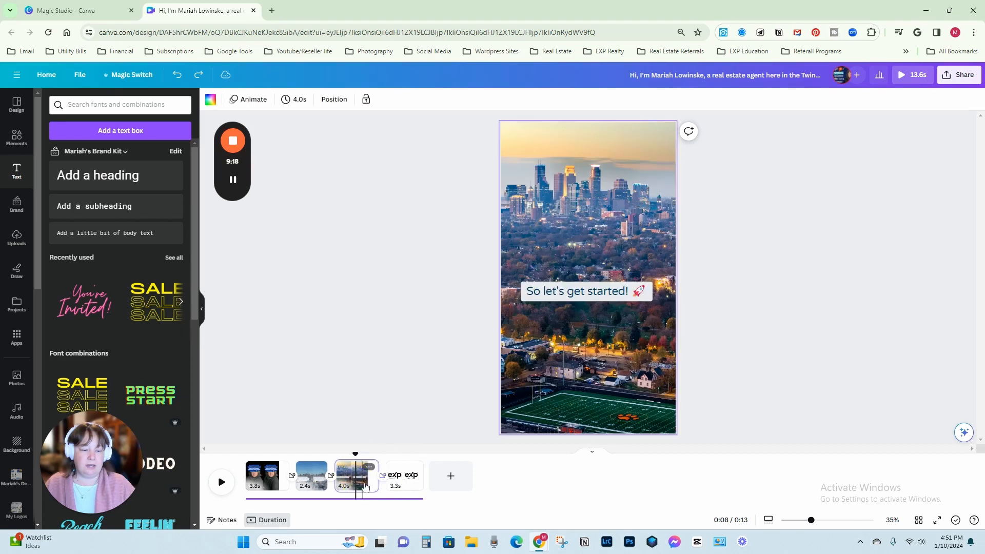
pyautogui.moveTo(376, 483); pyautogui.dragTo(365, 489)
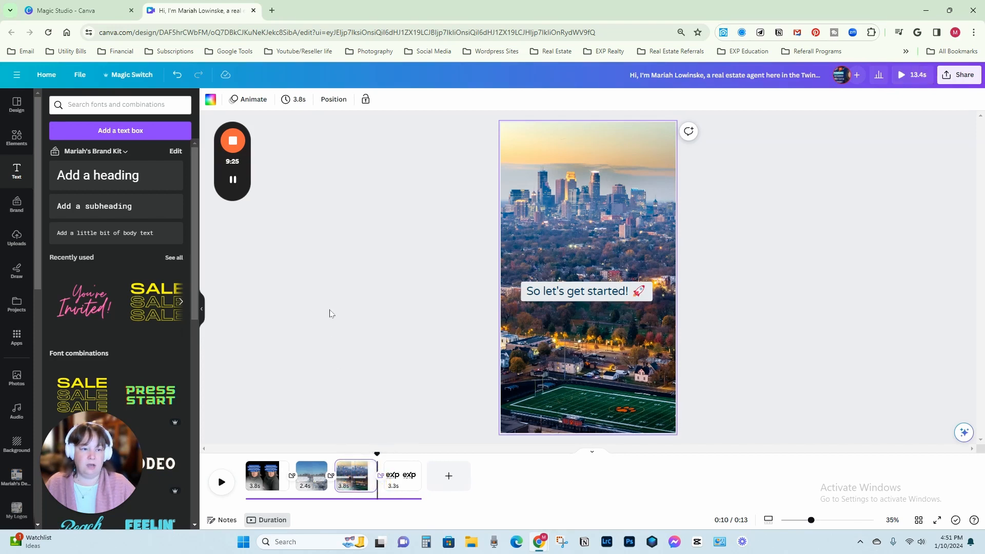
# Set the skyline page's timing to 5.0 seconds and apply that duration to all four pages.
pyautogui.click(299, 100)
pyautogui.moveTo(304, 141); pyautogui.dragTo(307, 141)
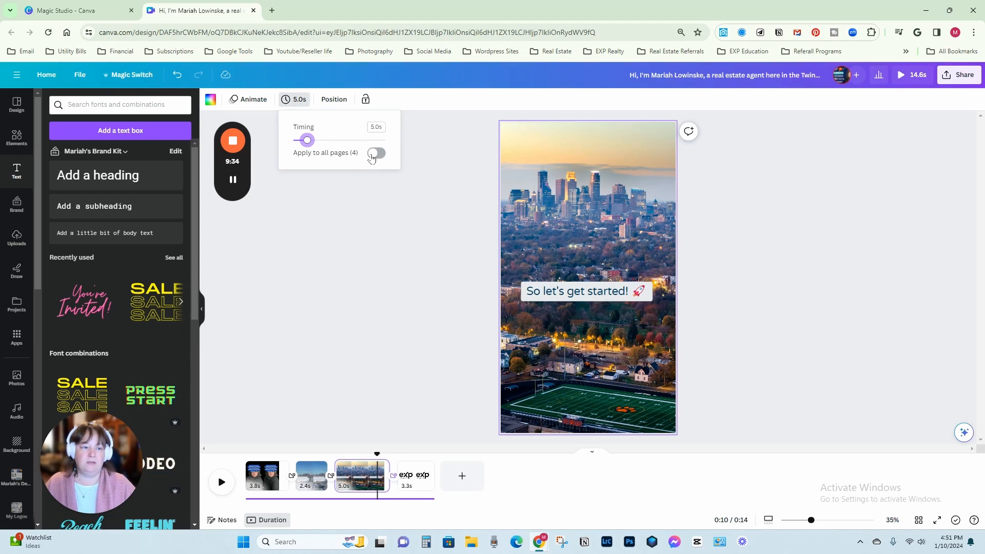
pyautogui.click(373, 155)
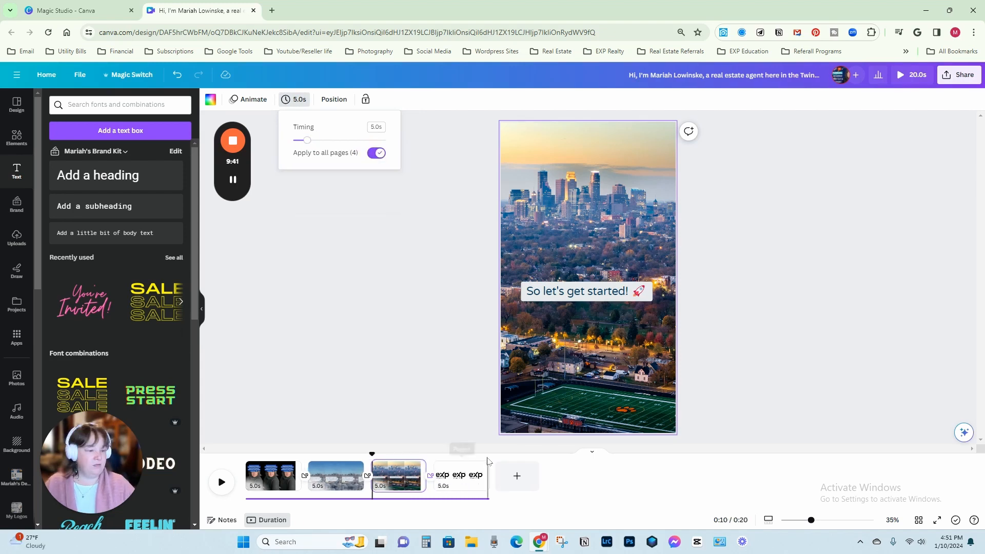
pyautogui.click(487, 461)
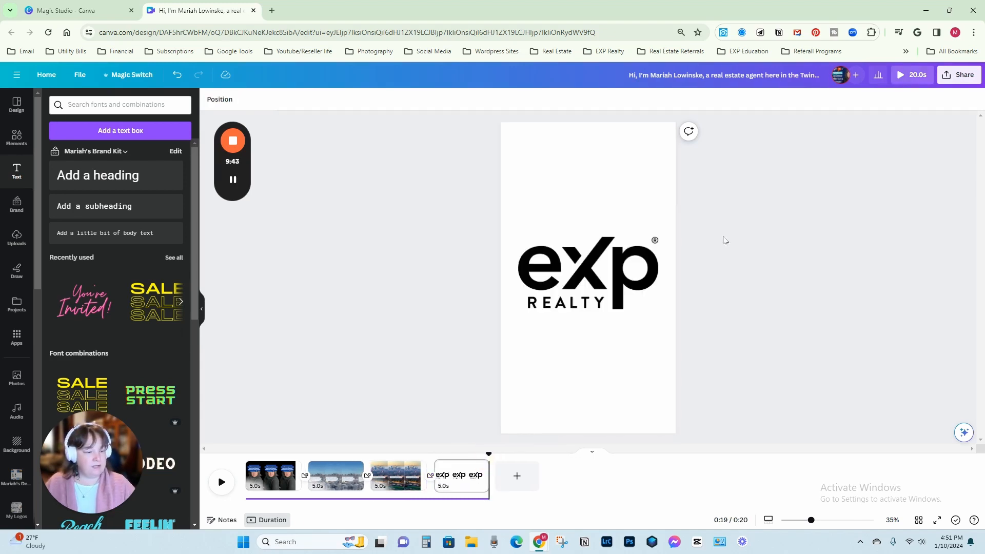